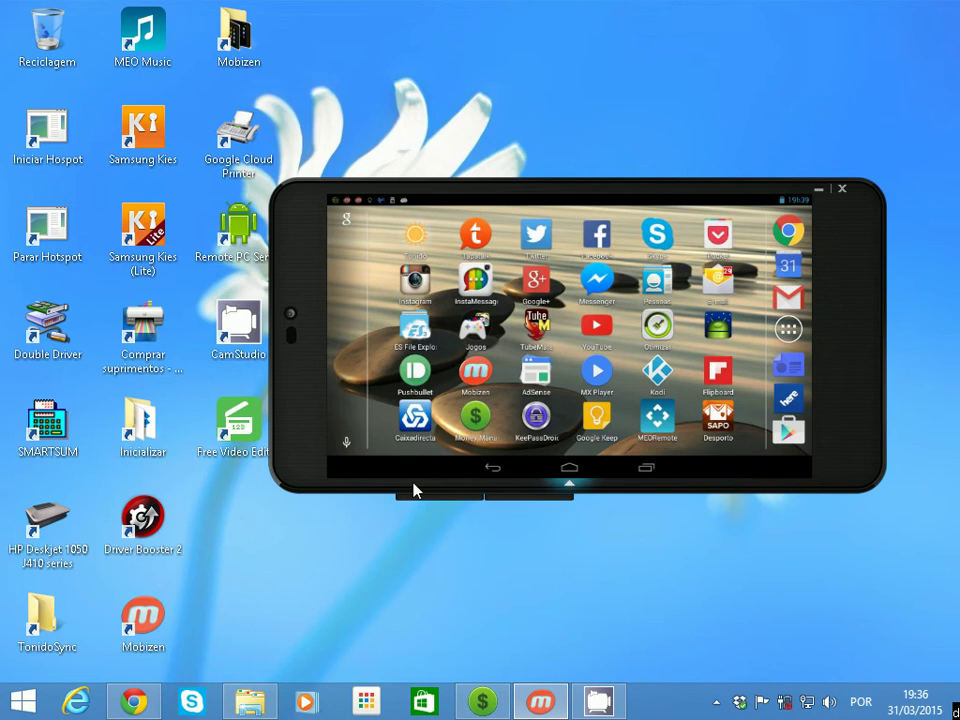
Review the Money Manager EX download page in Chrome, the open desktop program and its bin folder in File Explorer
click(129, 700)
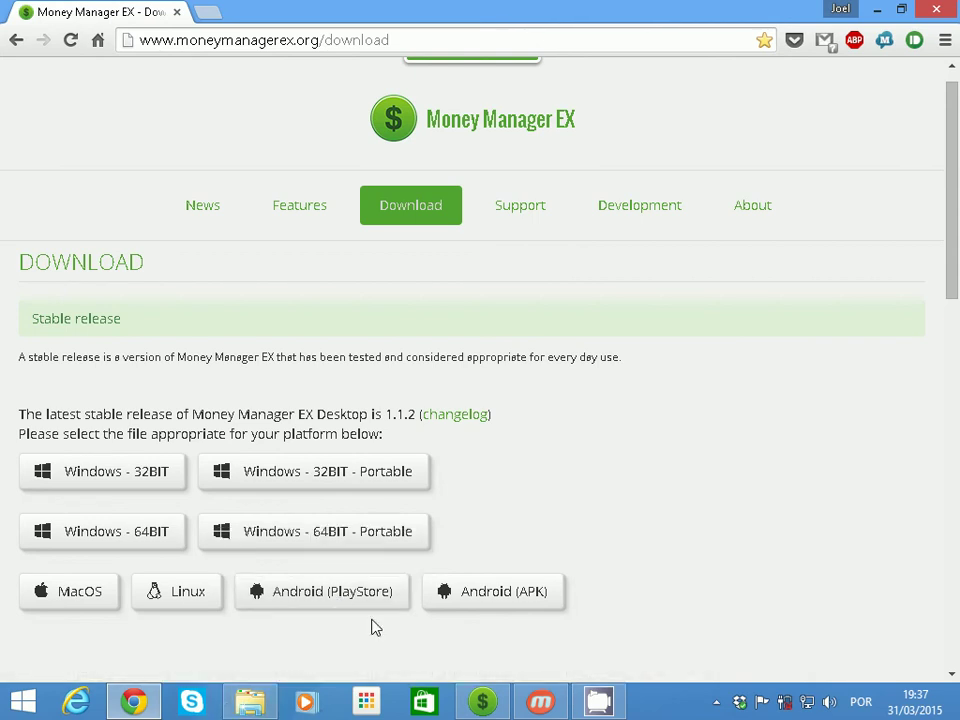
click(485, 704)
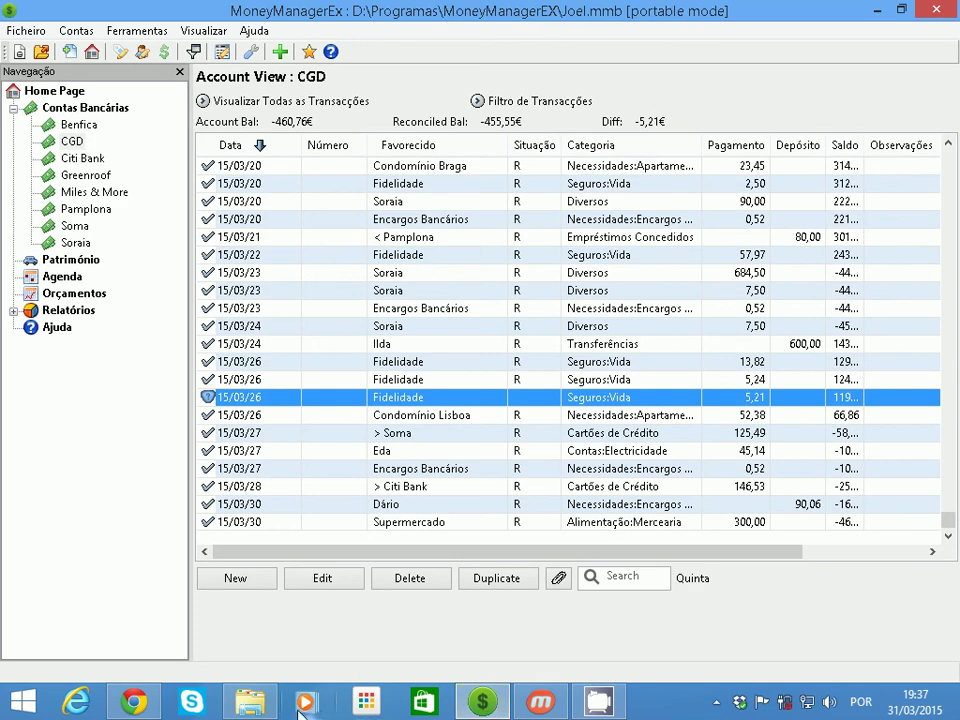
click(250, 703)
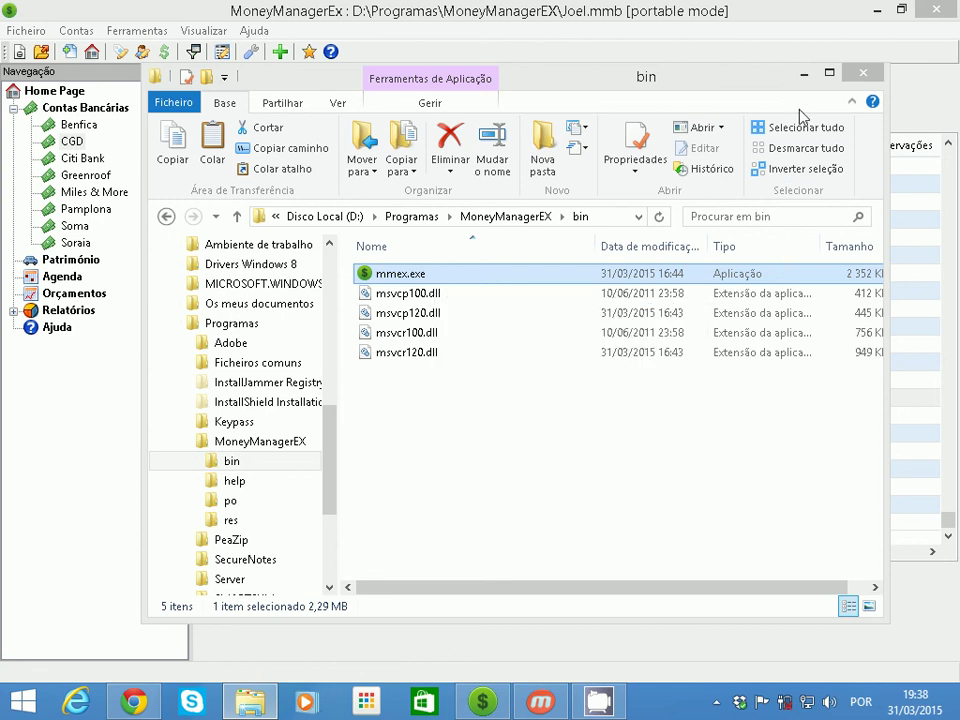
click(805, 74)
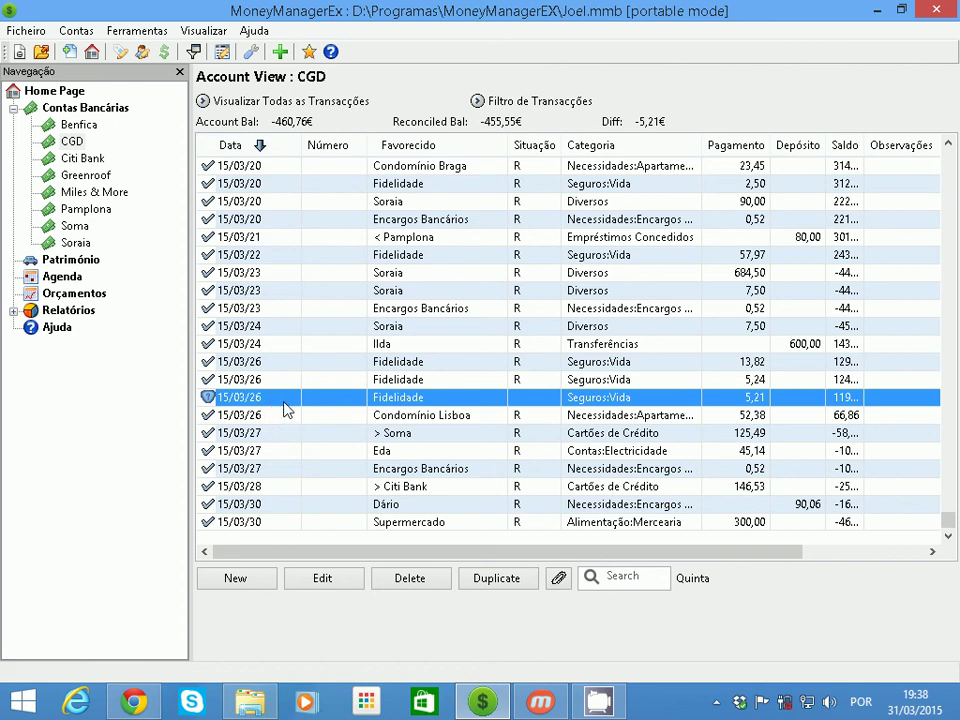
Copy the recently changed .mmb database from Dropbox's MoneyManagerEx Mobile folder and close that folder
click(739, 703)
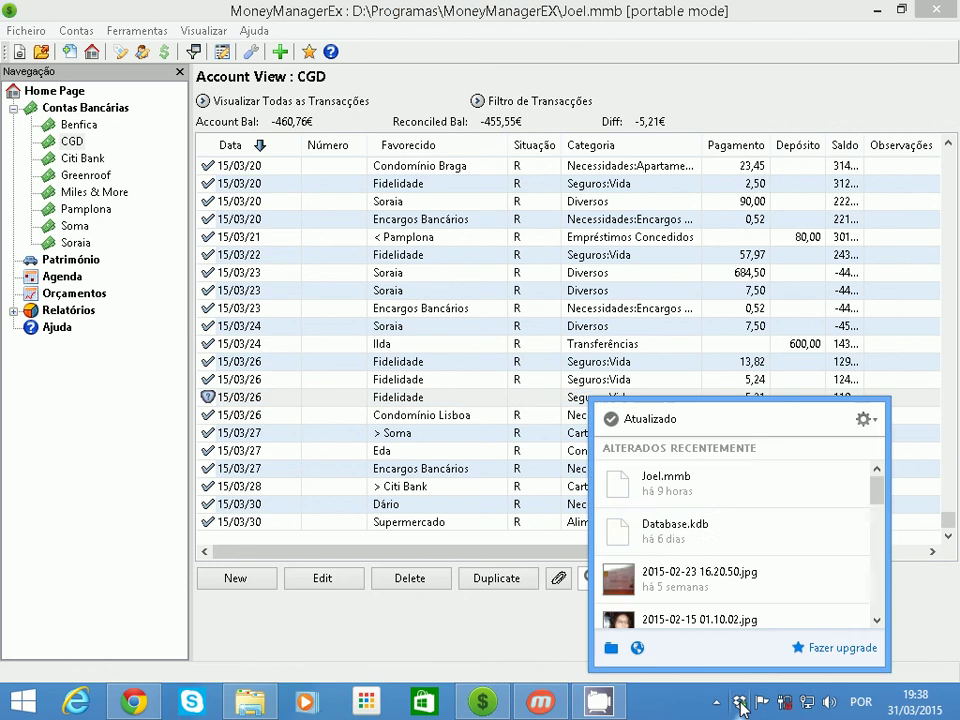
mouse_move(710, 545)
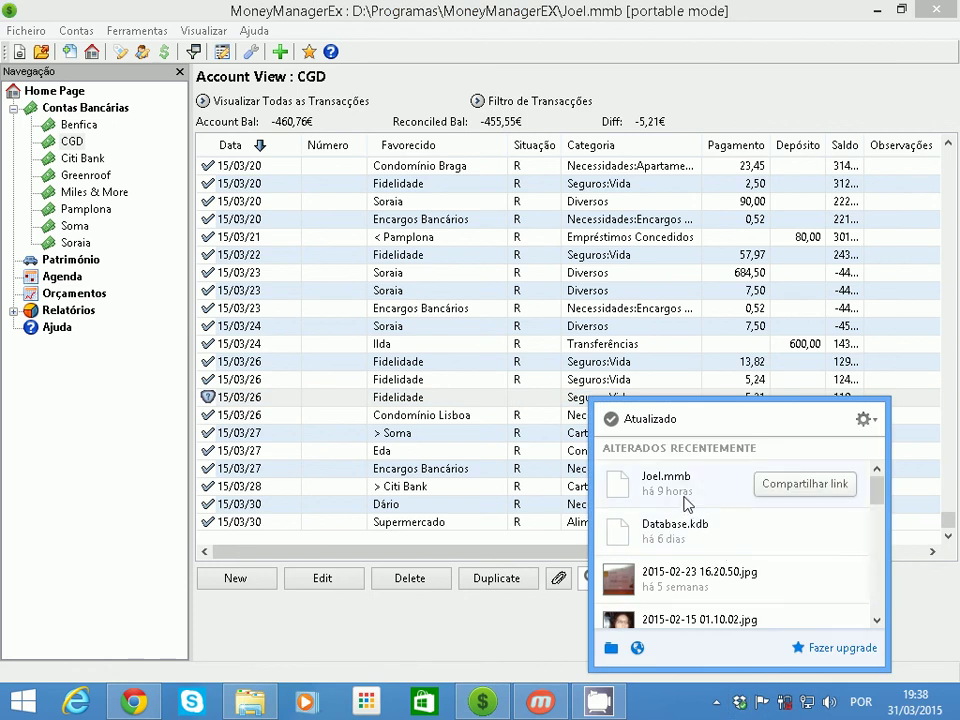
click(686, 504)
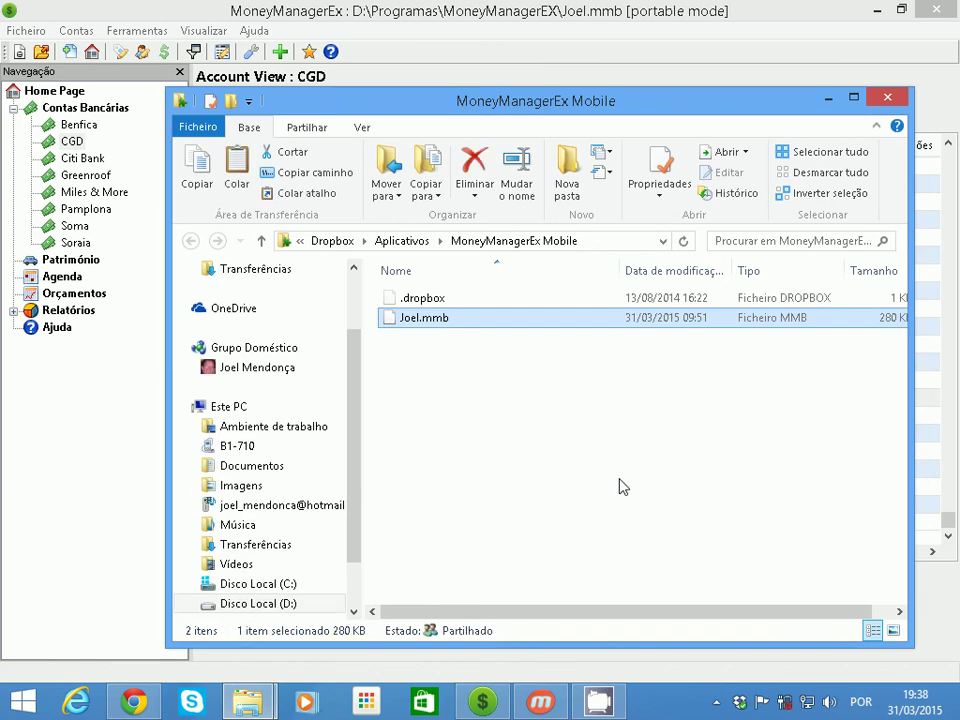
right_click(455, 318)
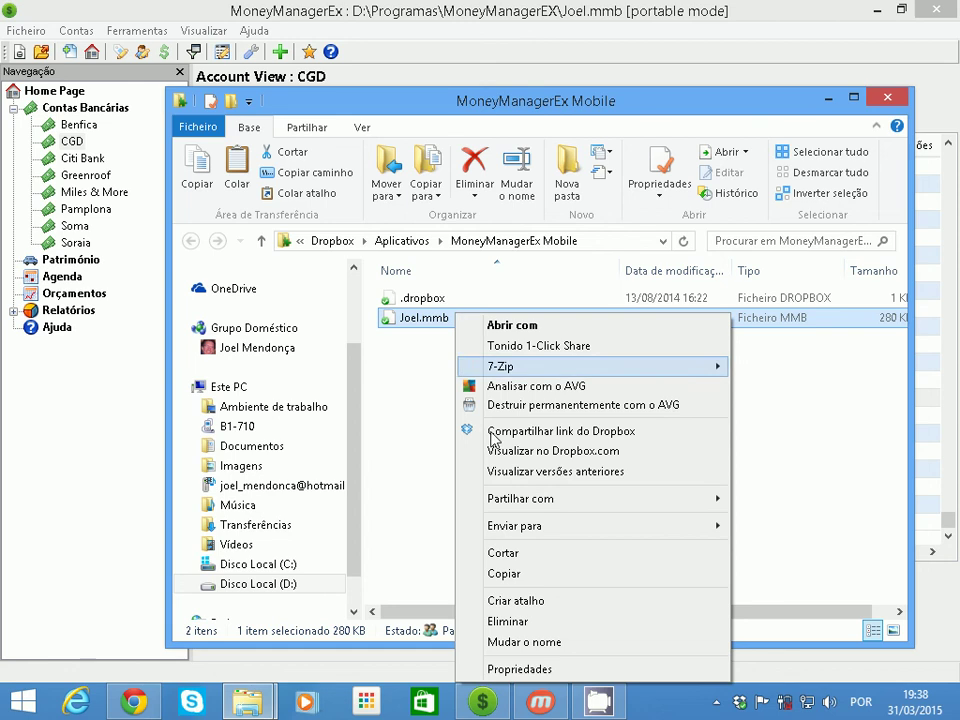
click(507, 574)
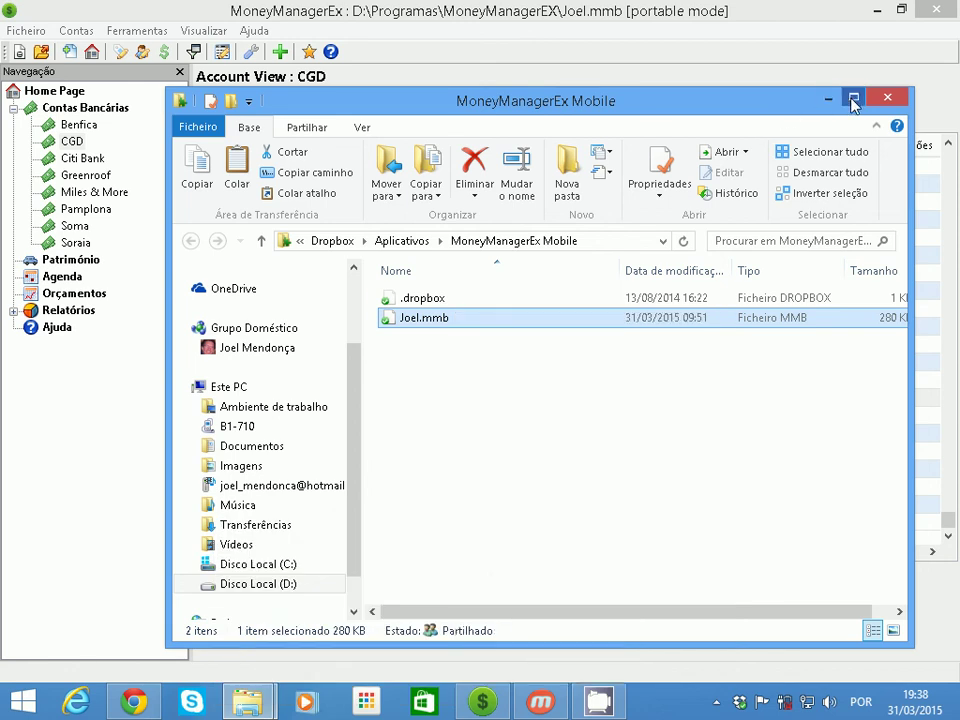
click(885, 100)
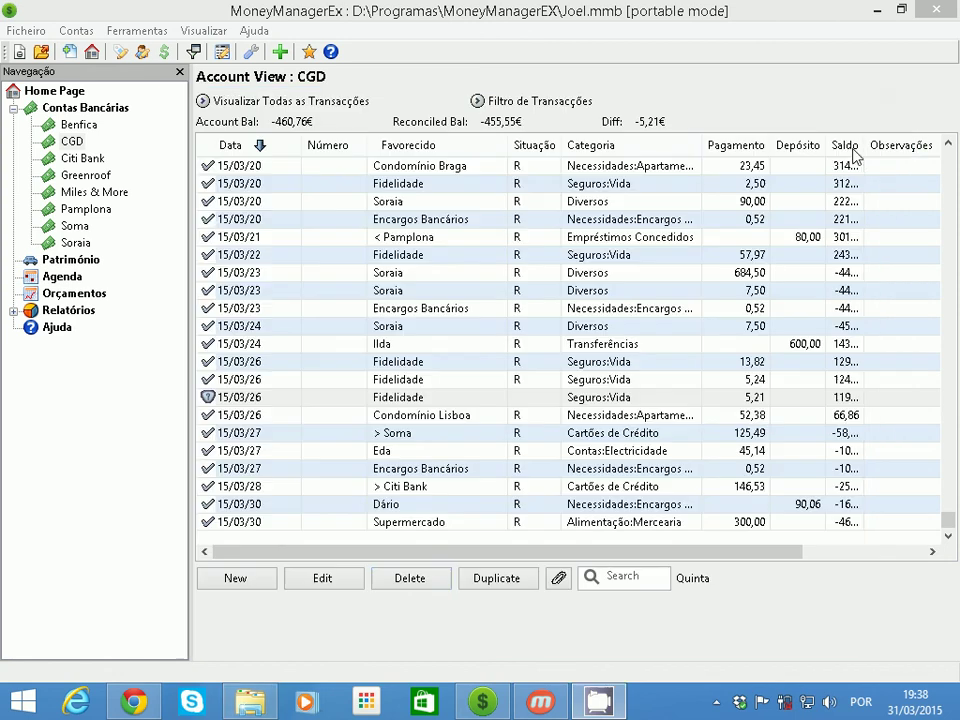
View the MoneyManagerEX program folder and its available paste option, and put the folder window away
click(282, 702)
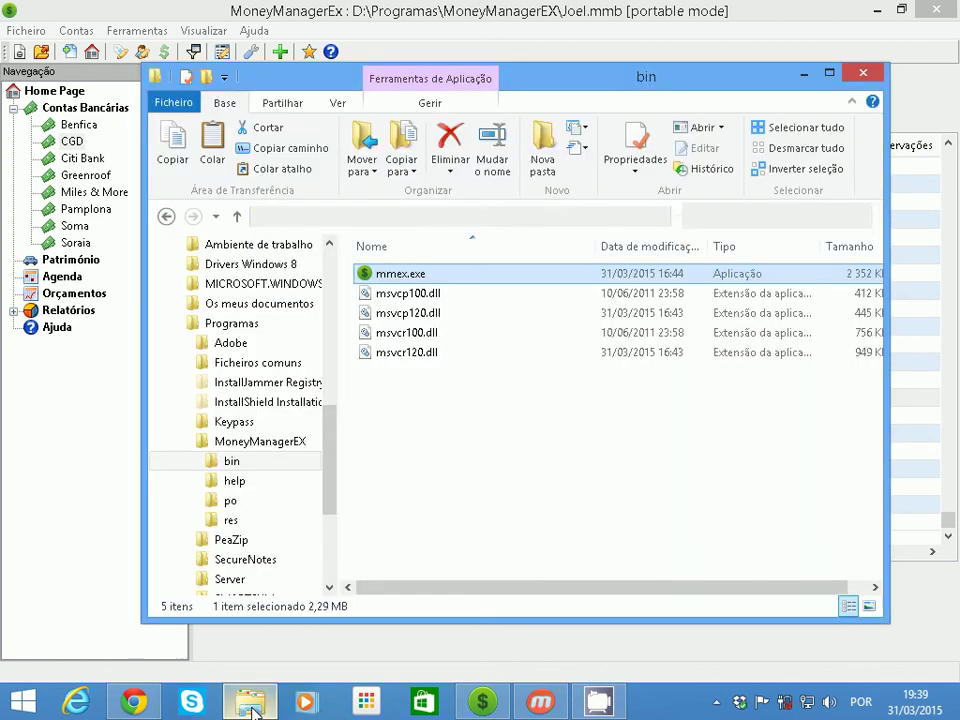
click(258, 449)
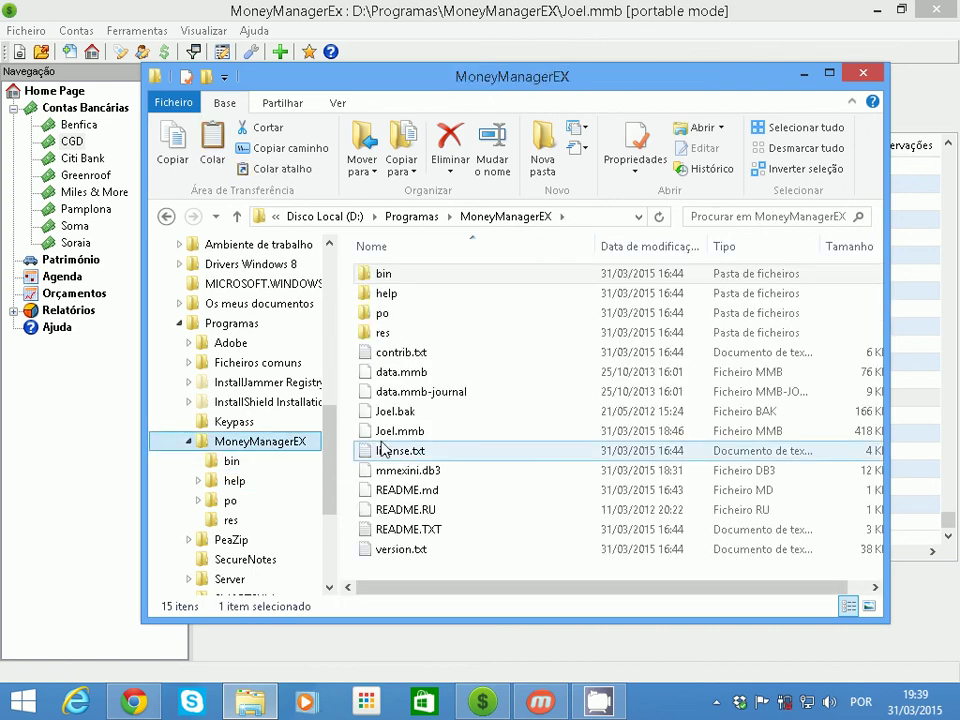
right_click(505, 468)
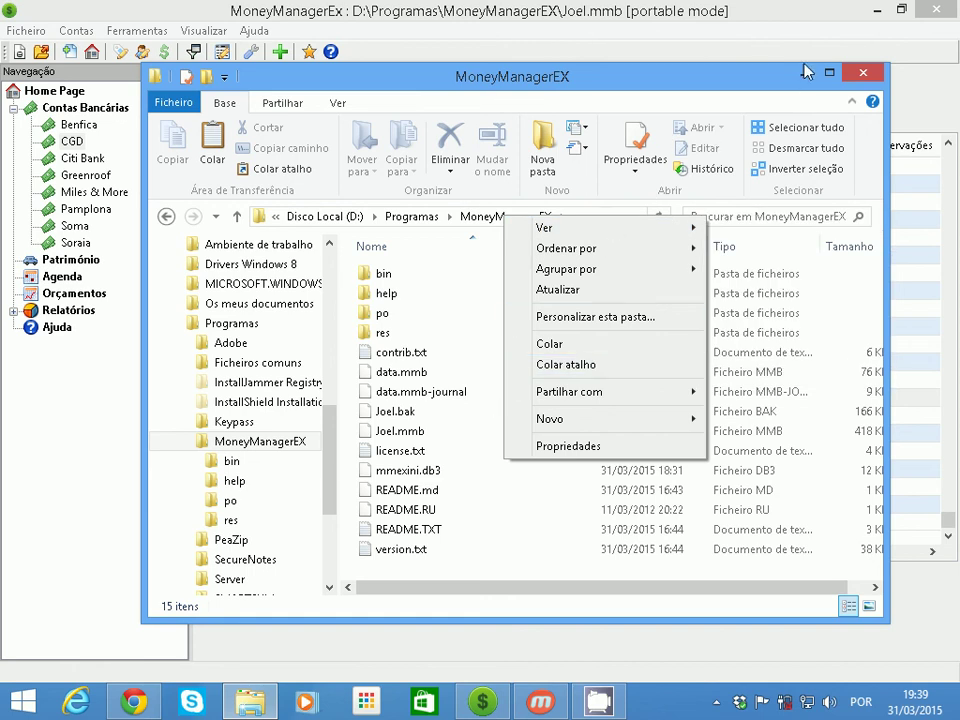
click(862, 73)
click(862, 73)
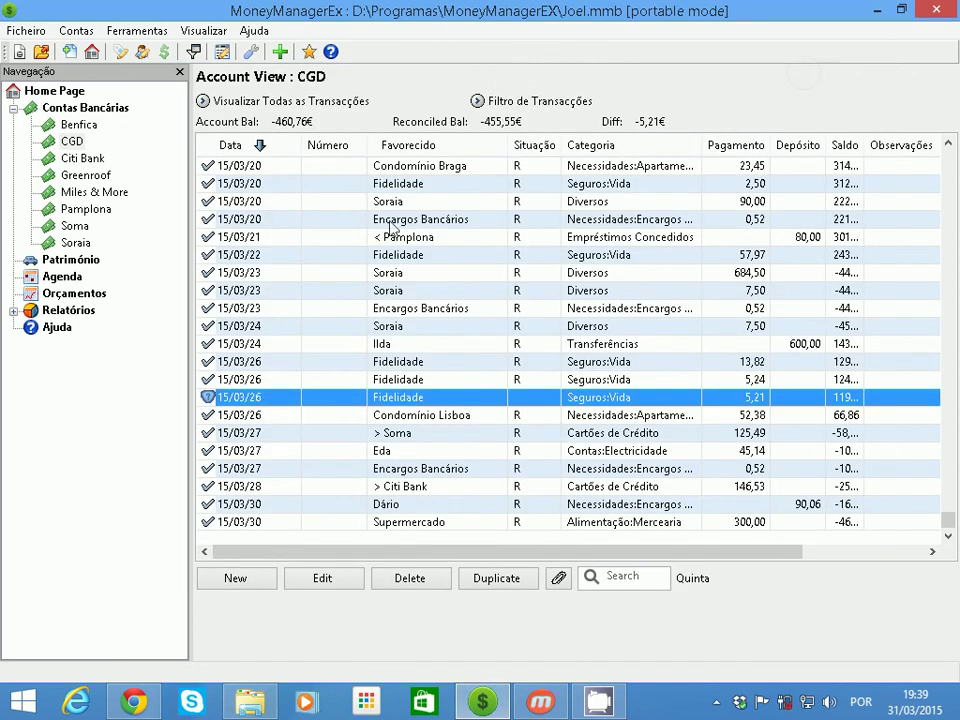
Check the actions available for the flagged Fidelidade transaction in the CGD account and show the Agenda of scheduled transactions
right_click(266, 400)
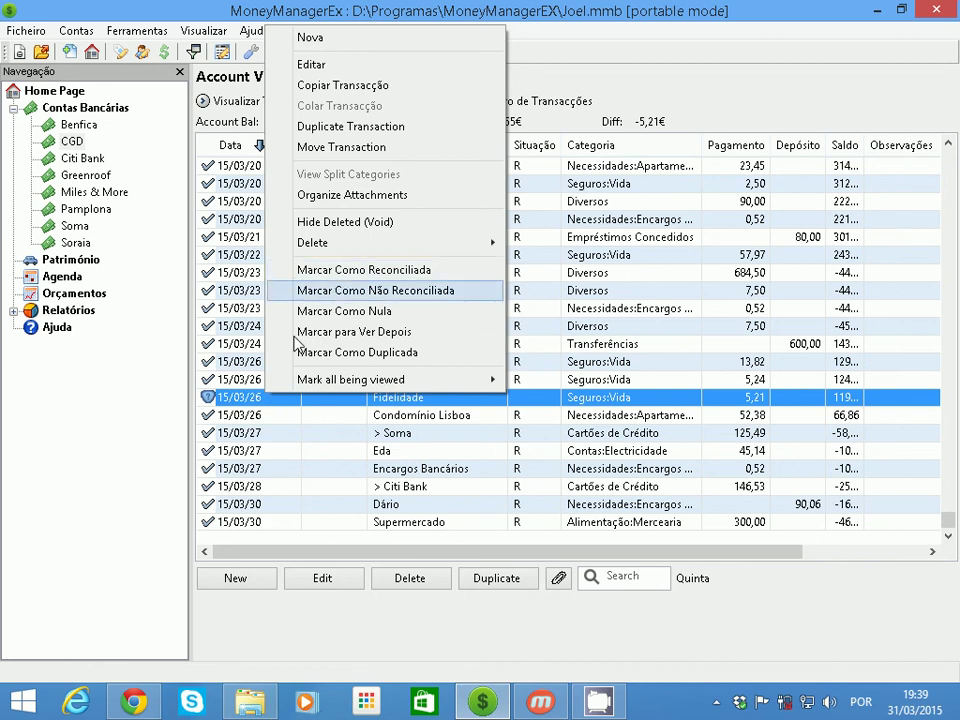
click(111, 476)
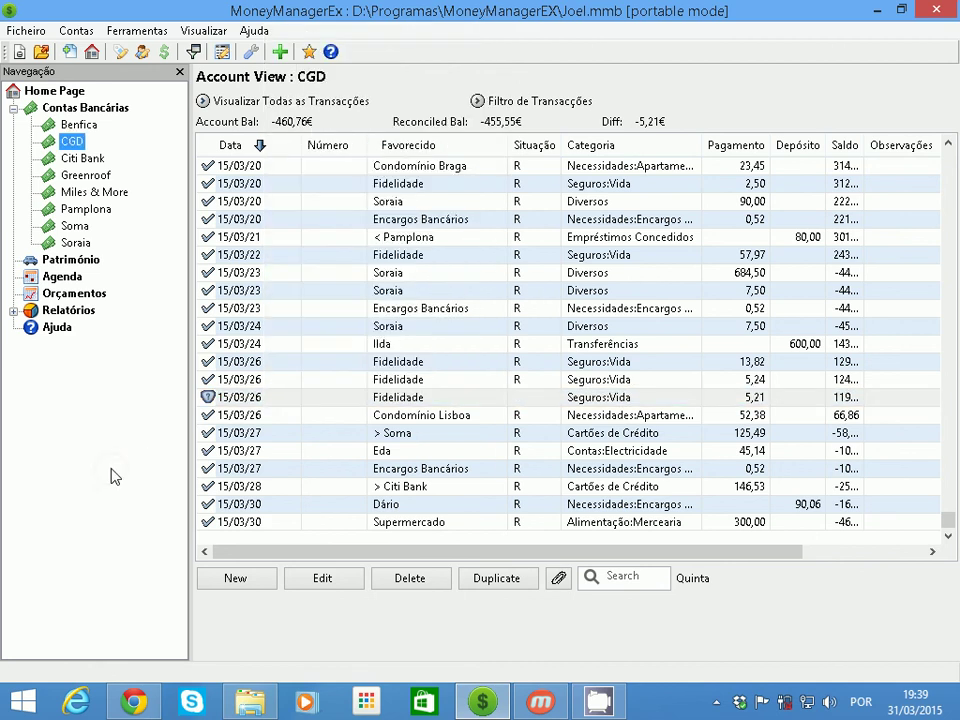
click(36, 278)
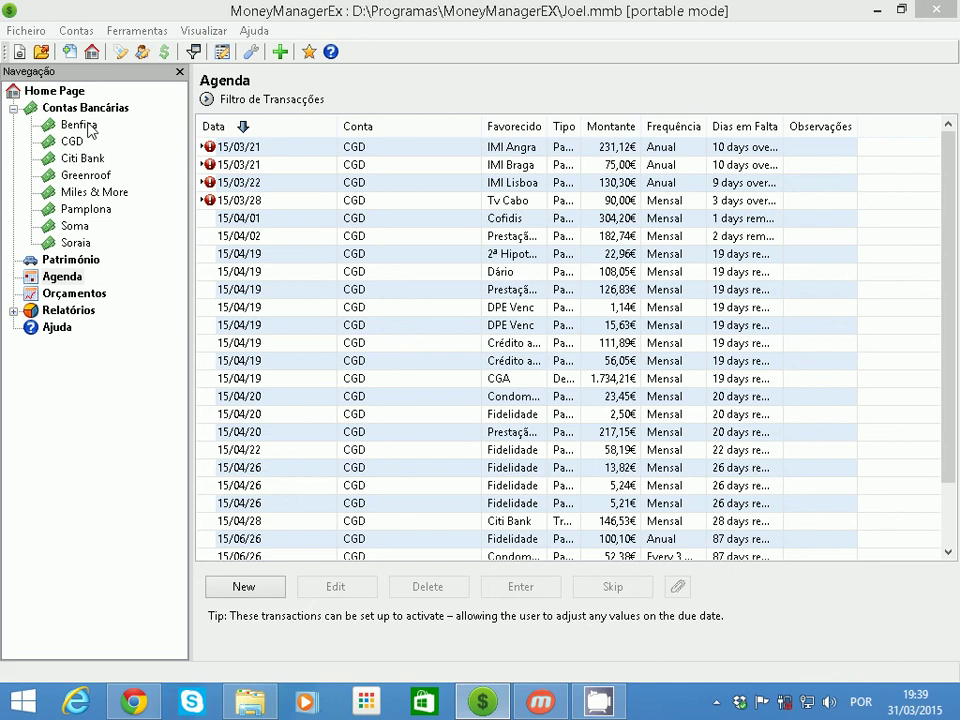
Expand Relatórios and its Para Onde o Dinheiro Vai, Categorias and Payees groups to view their report periods
click(14, 311)
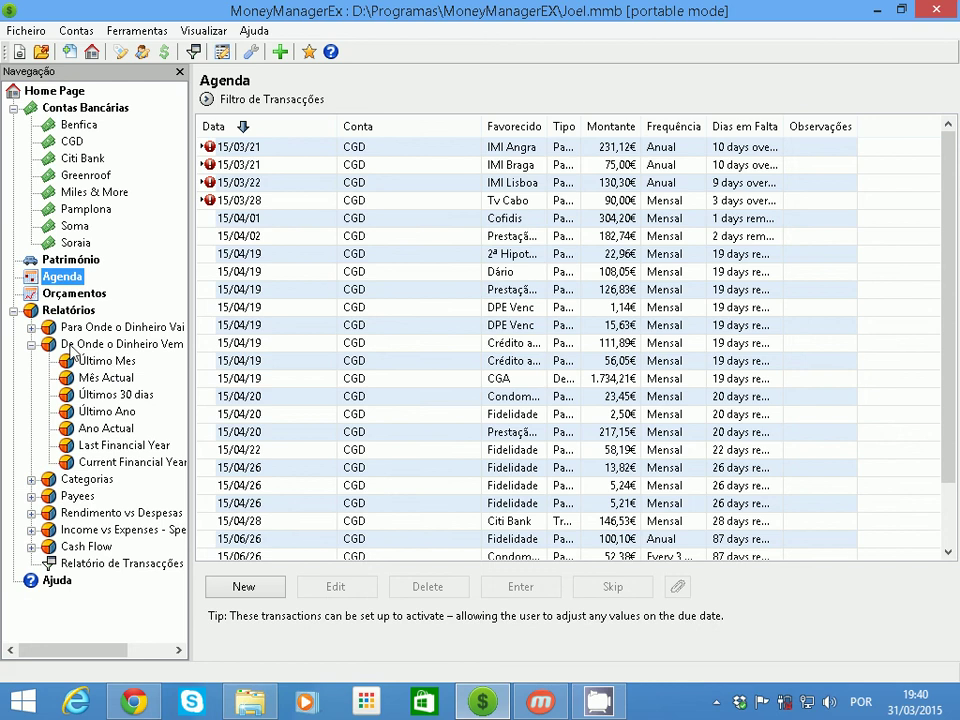
click(31, 328)
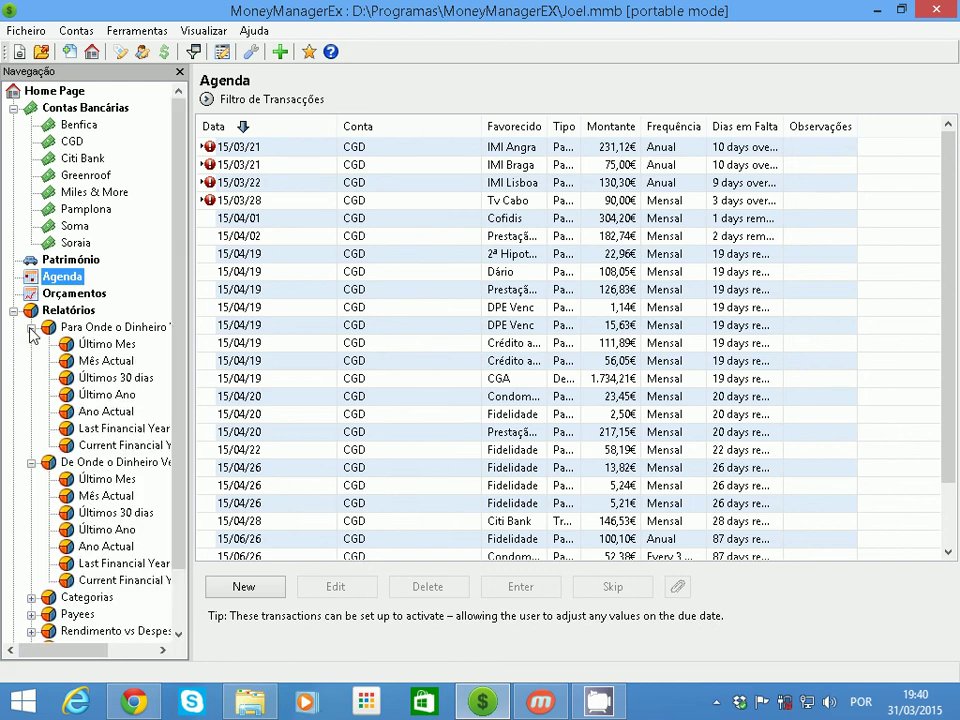
drag(183, 322, 177, 425)
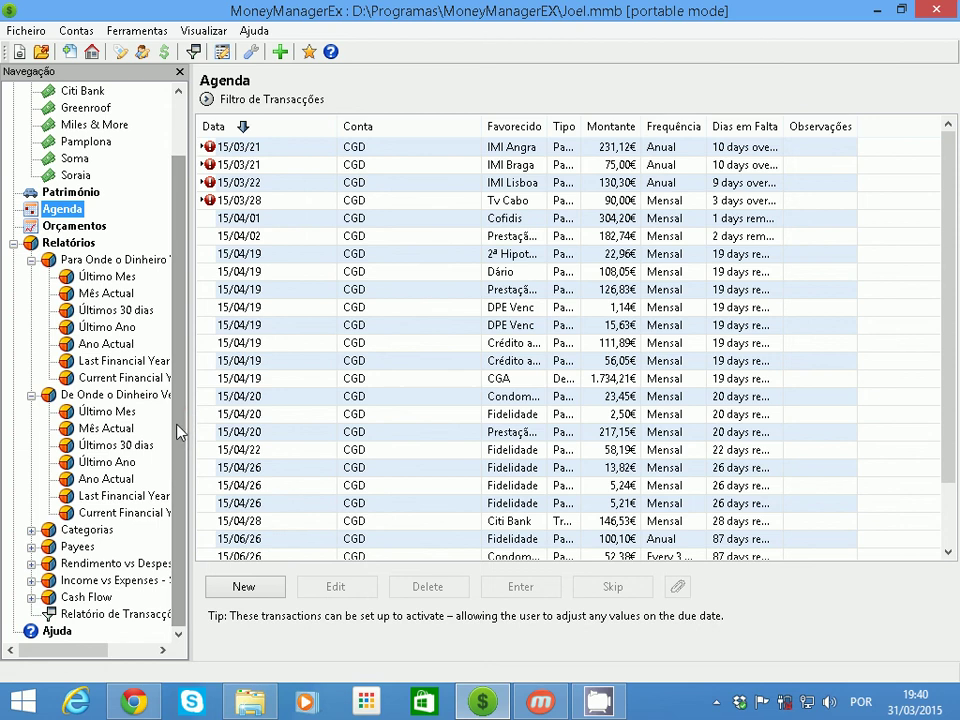
click(31, 530)
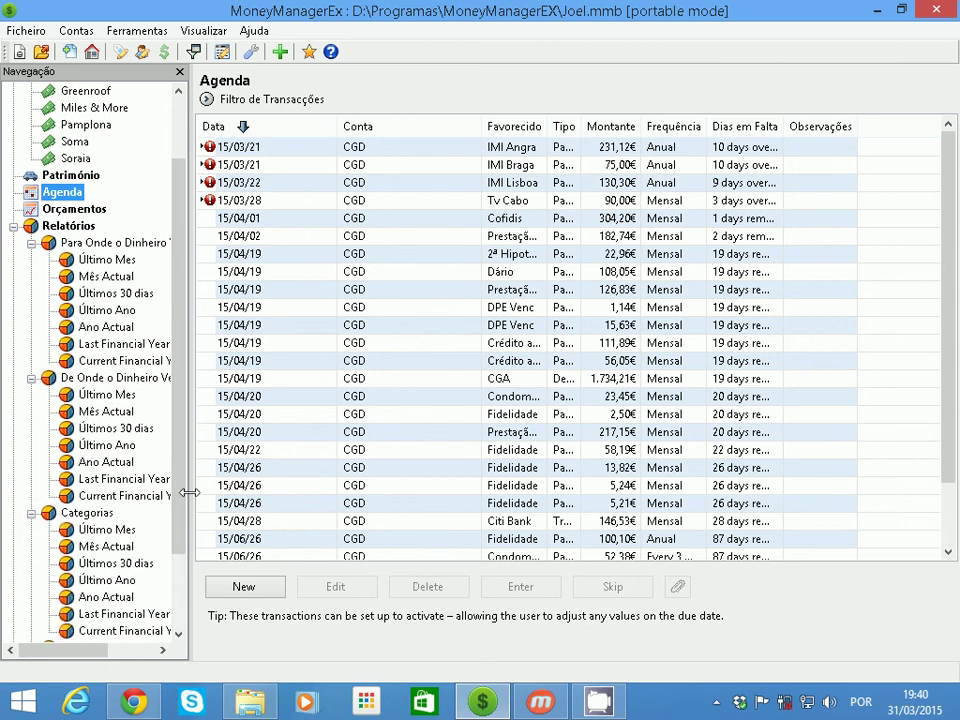
drag(172, 505, 178, 585)
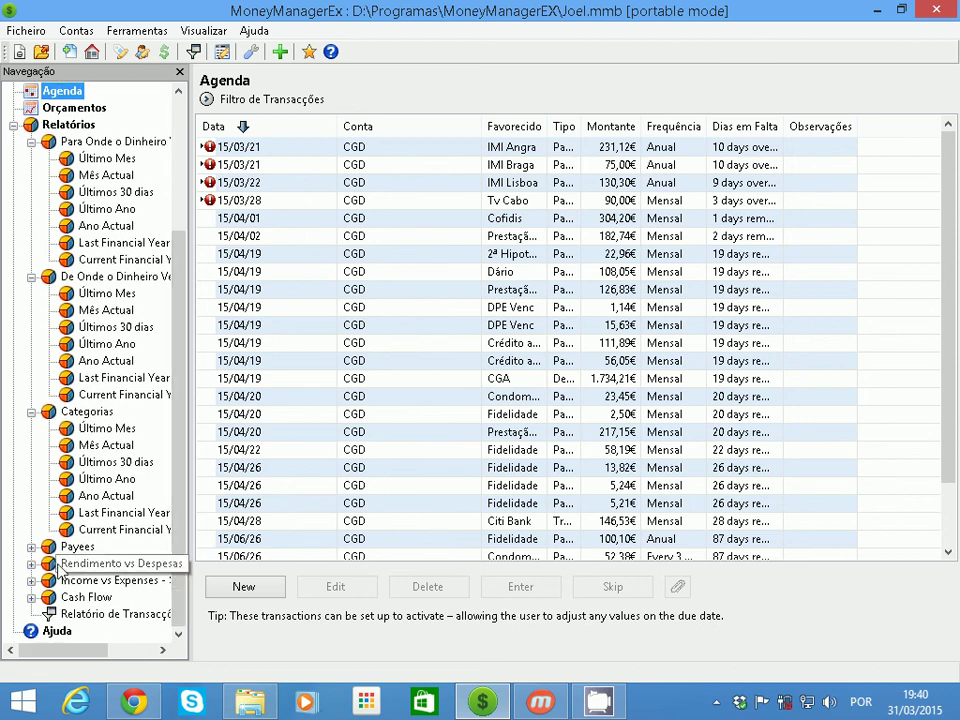
scroll(38, 558, down, 1)
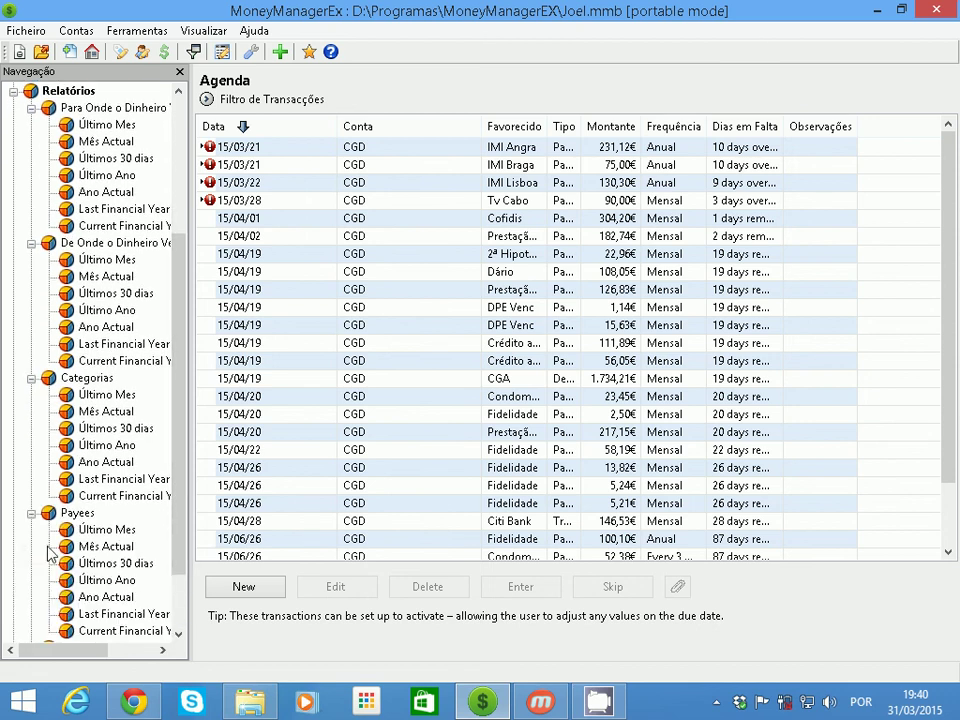
Expand the Rendimento vs Despesas, Income vs Expenses and Cash Flow report groups to examine the available reports
drag(178, 580, 178, 666)
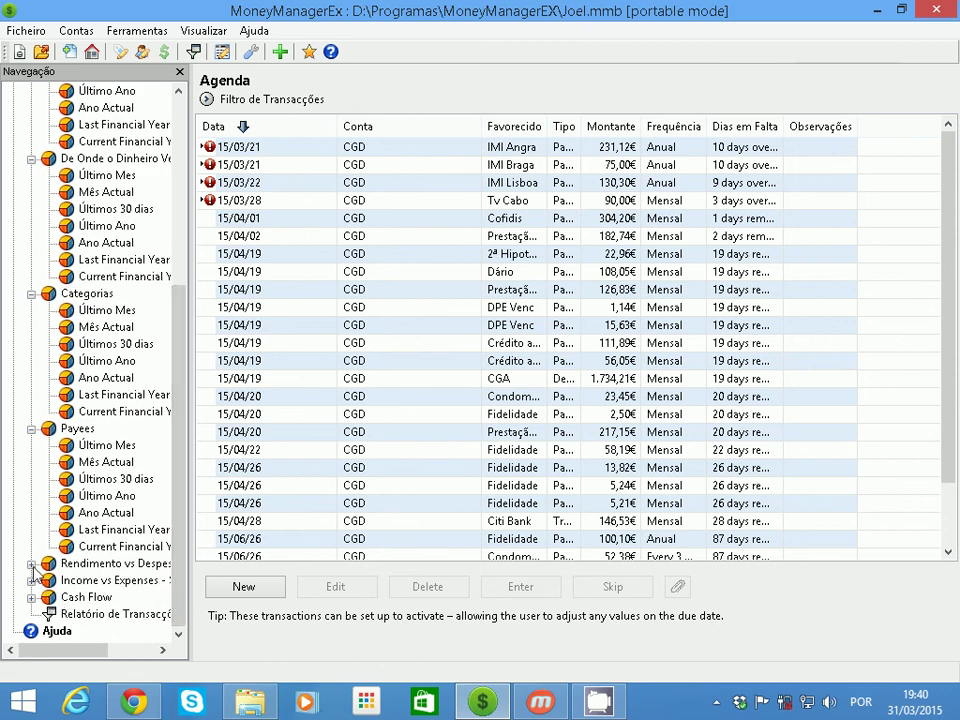
click(31, 564)
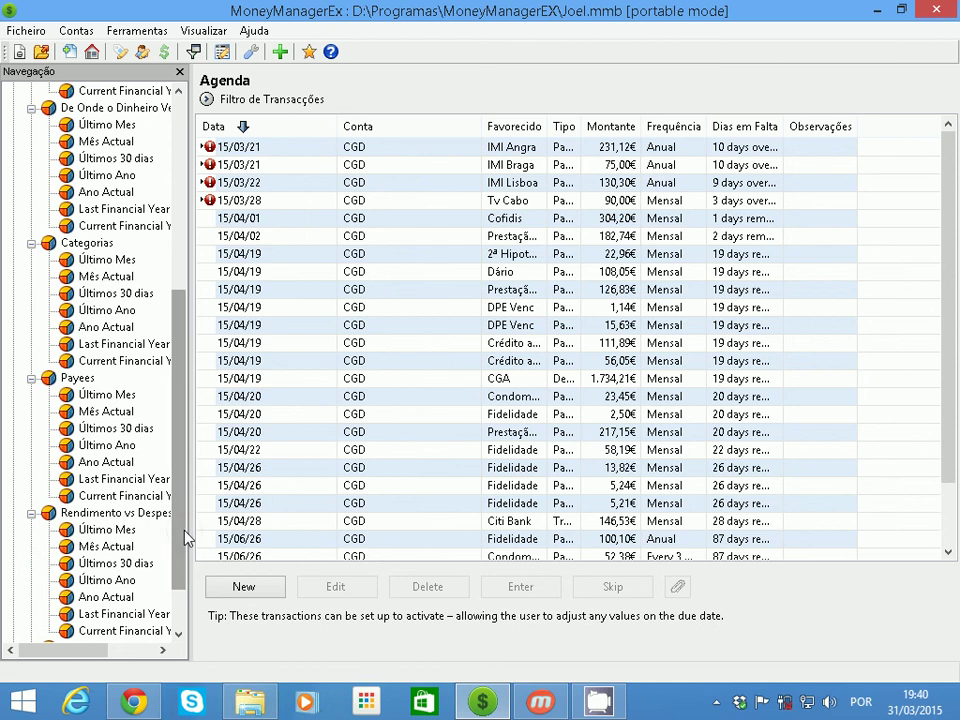
drag(183, 536, 180, 579)
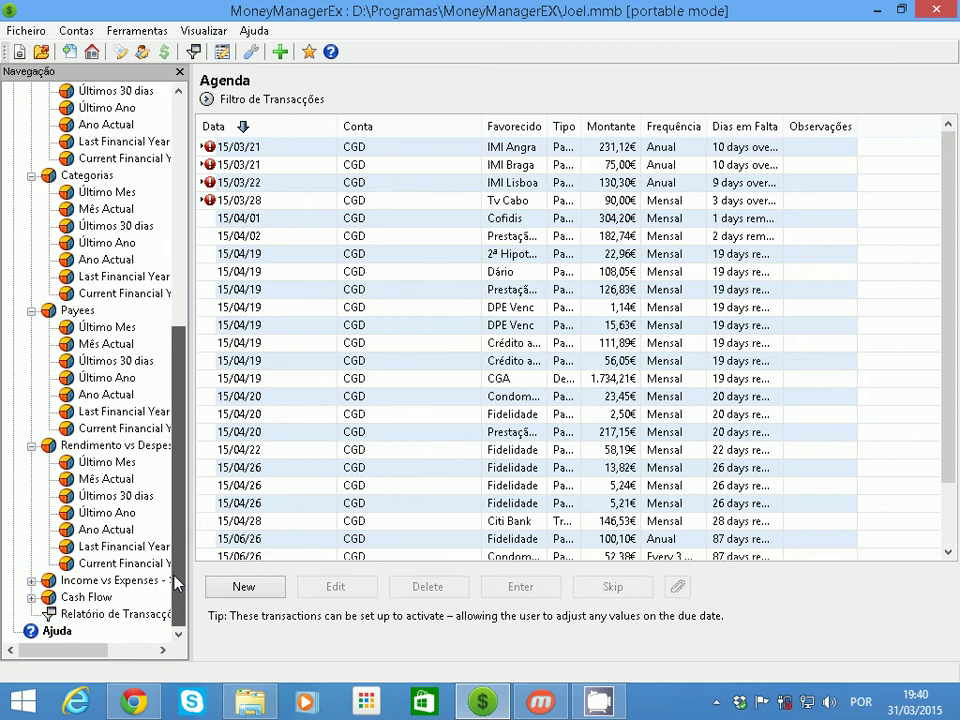
click(31, 582)
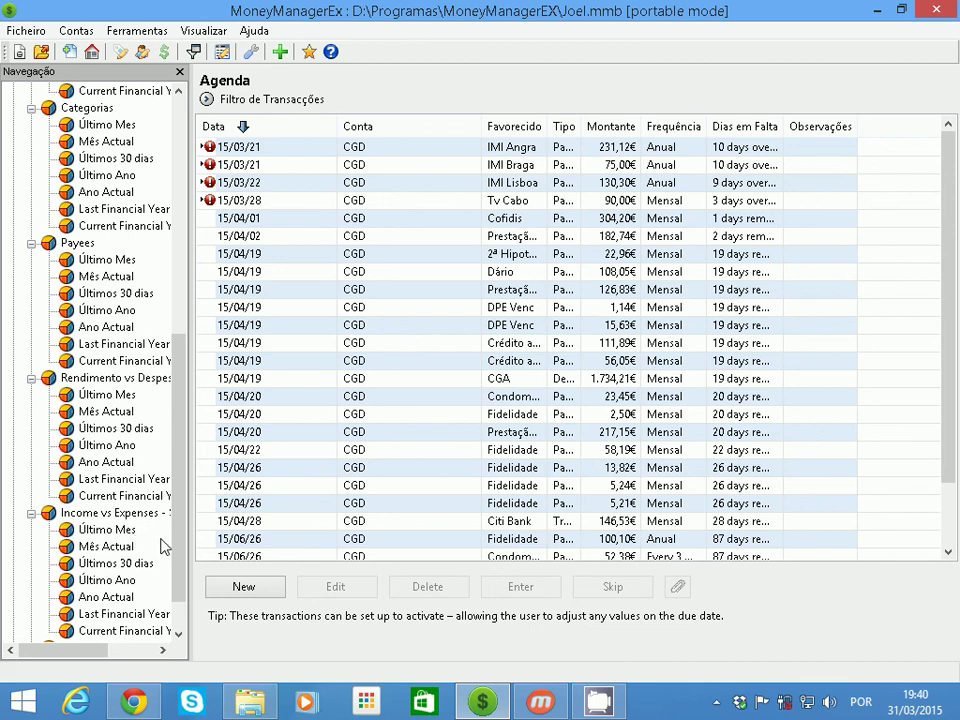
drag(181, 556, 181, 575)
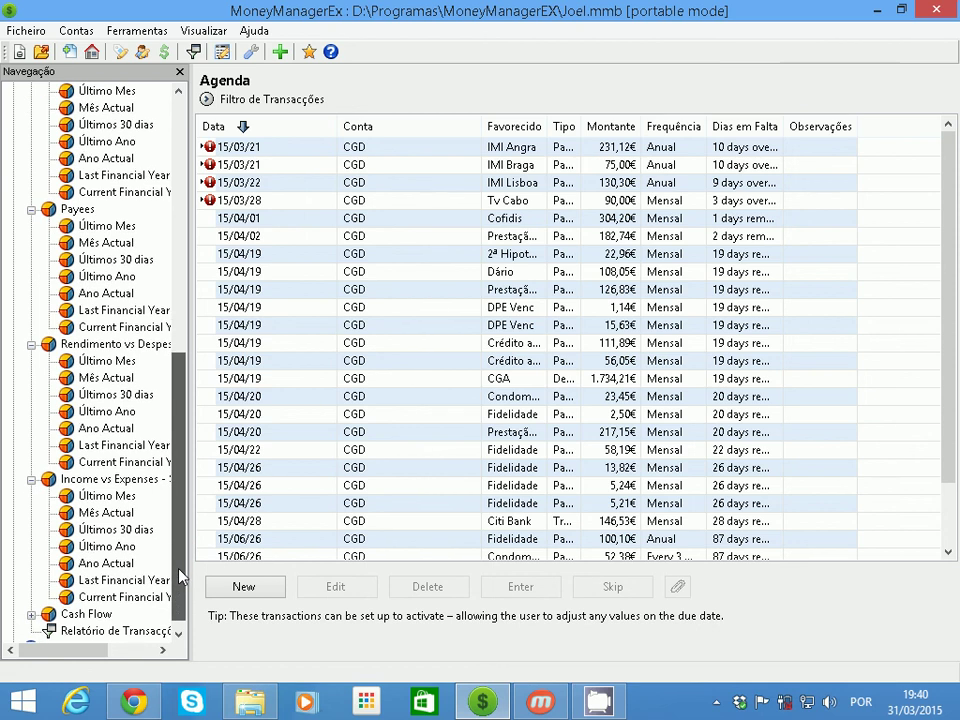
click(178, 633)
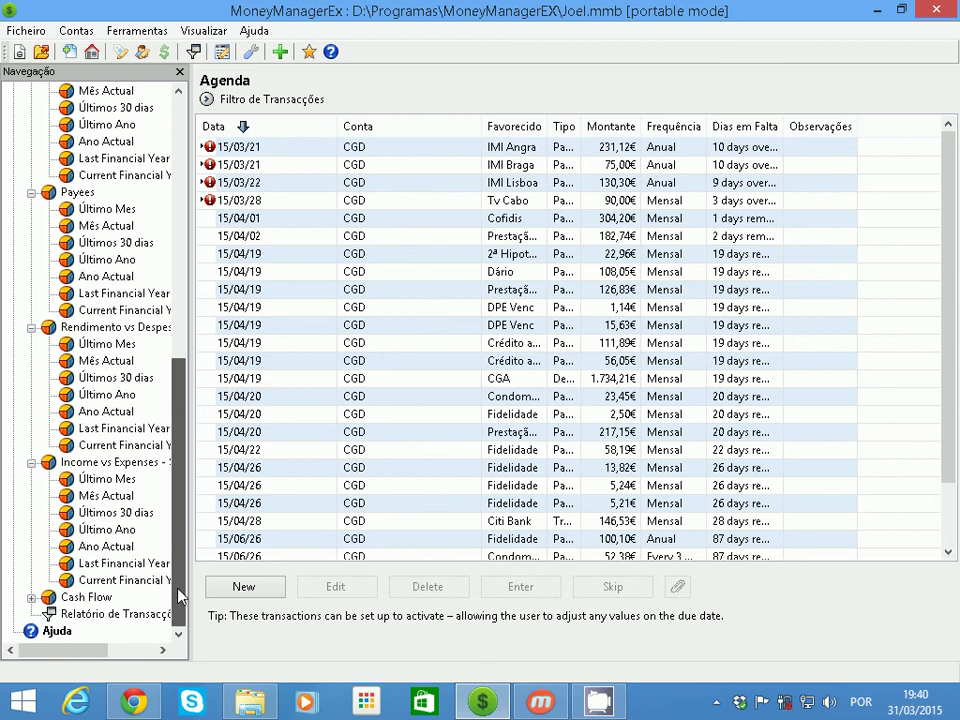
click(31, 598)
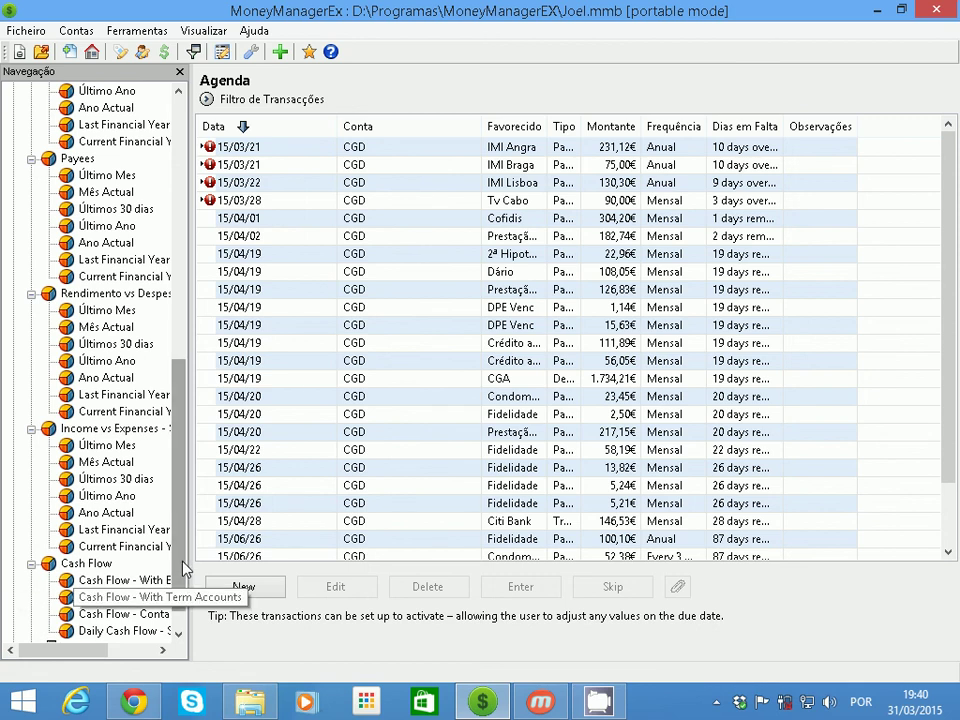
drag(181, 557, 243, 289)
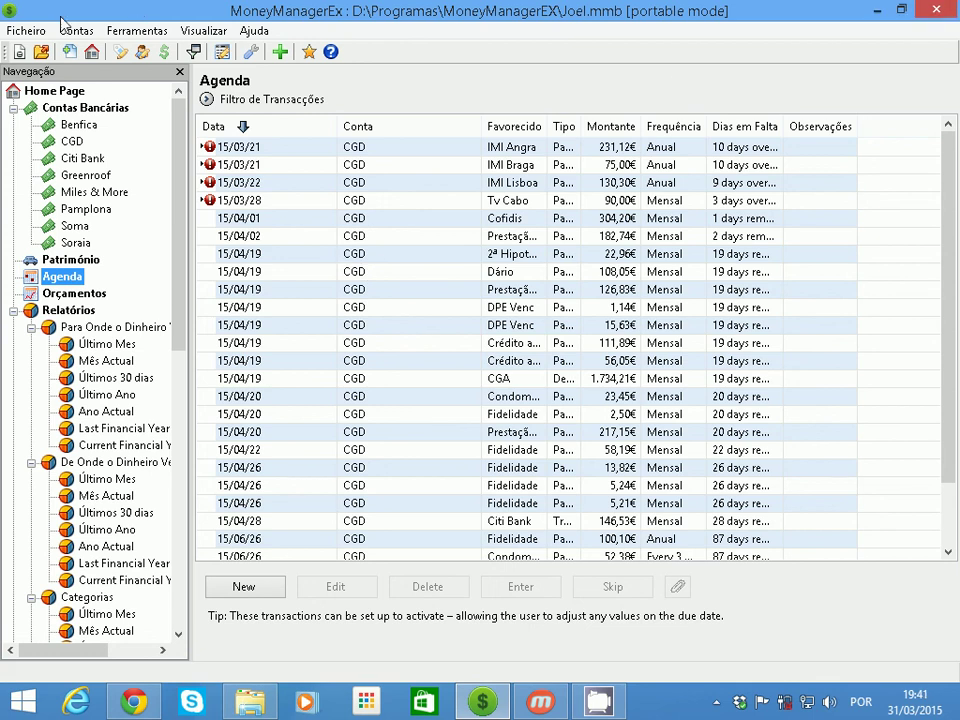
Exit MoneyManagerEx and minimize the browser to reveal the mirrored Android device
click(30, 31)
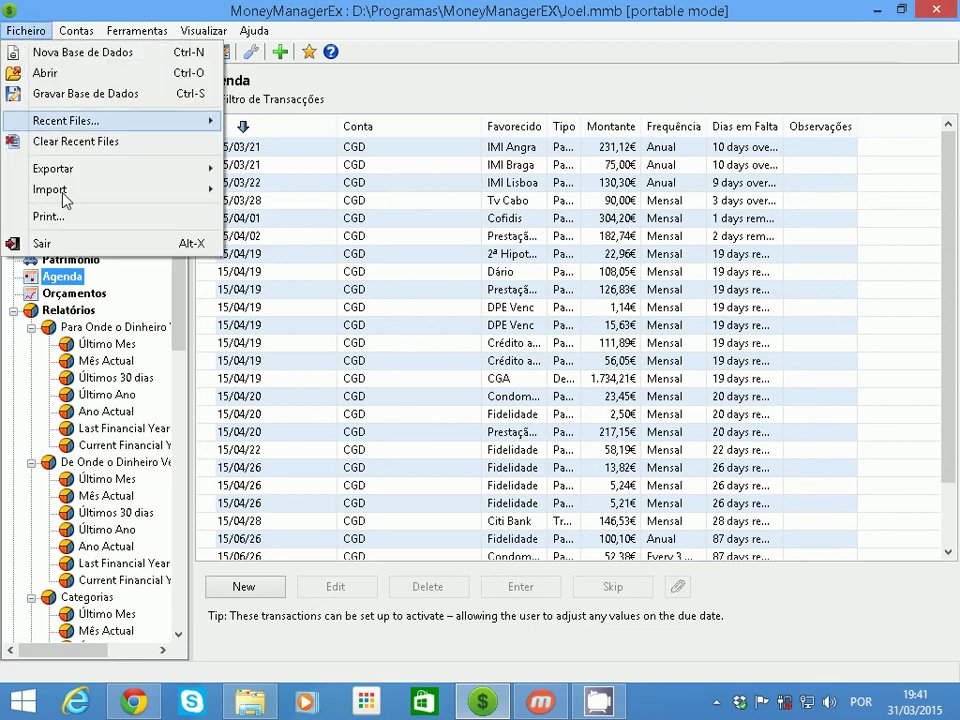
click(62, 244)
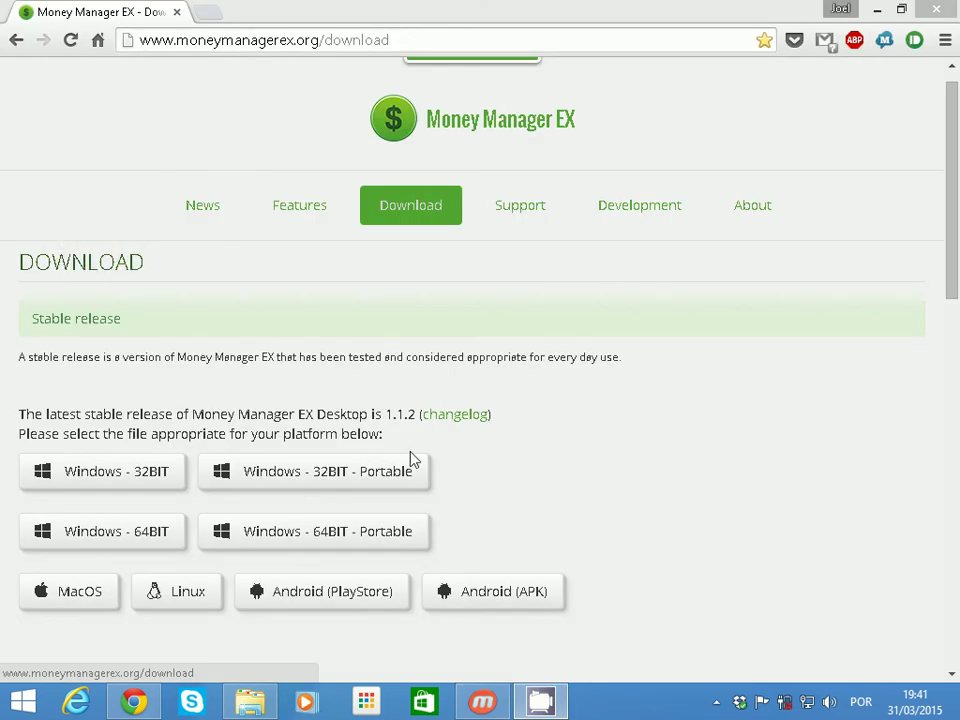
click(878, 12)
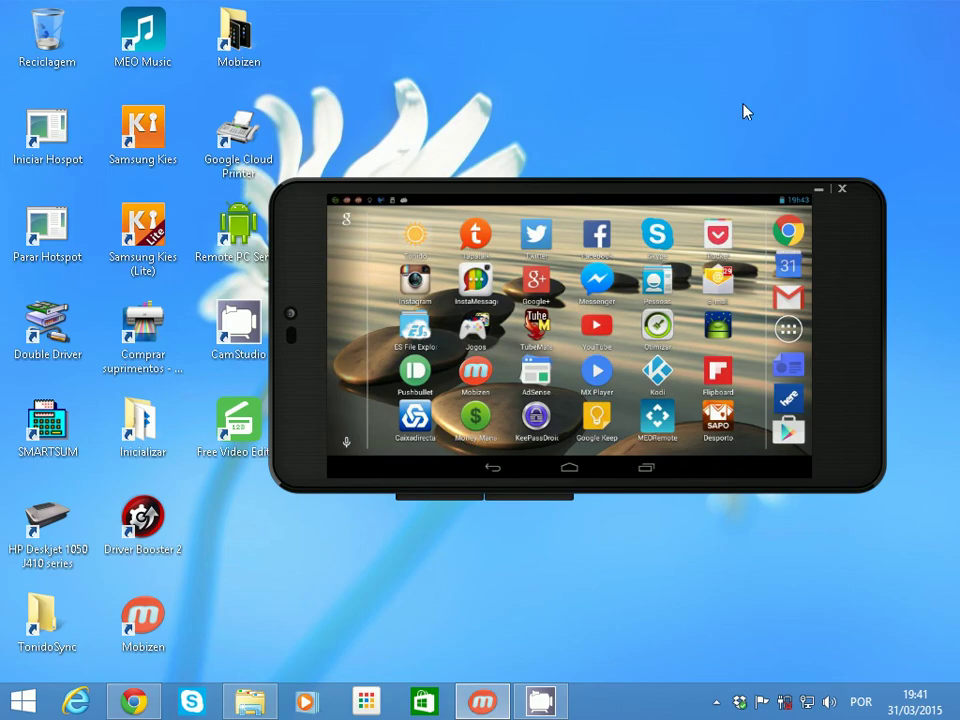